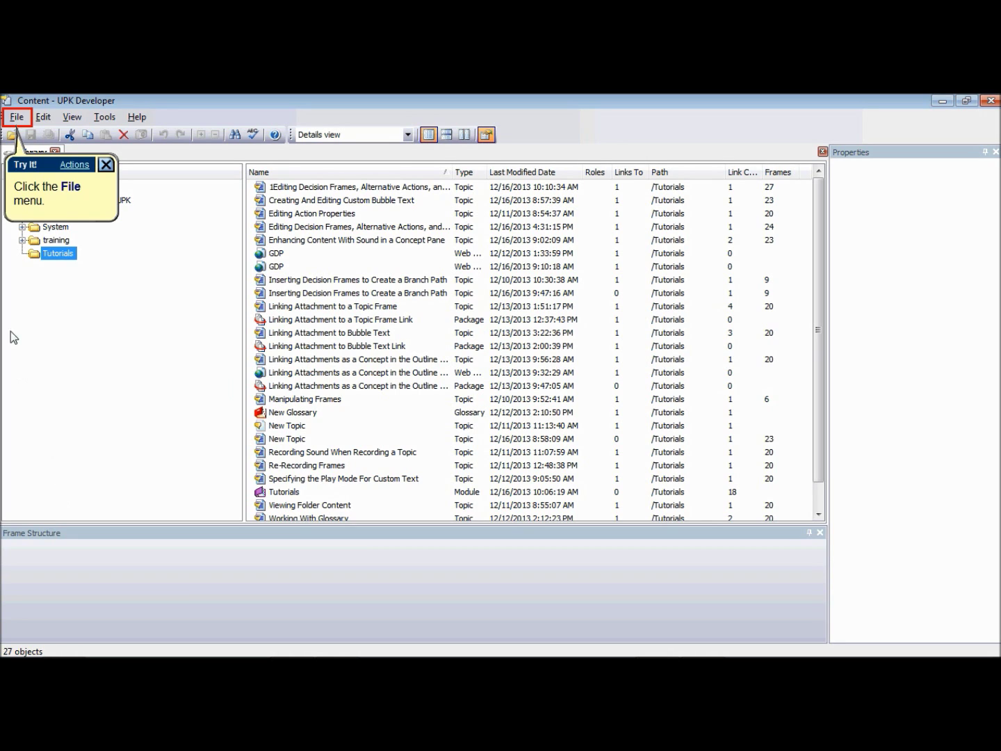
- Create a new, empty package named New Package from File > New > Package
{"action": "left_click", "coordinate": [25, 118]}
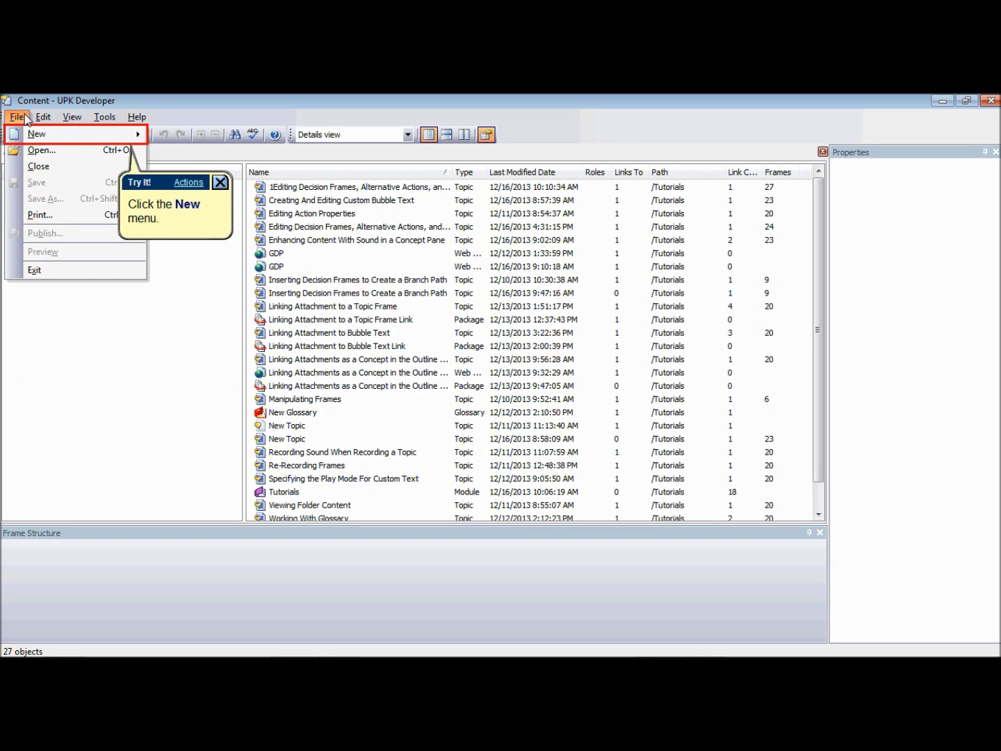
{"action": "left_click", "coordinate": [61, 133]}
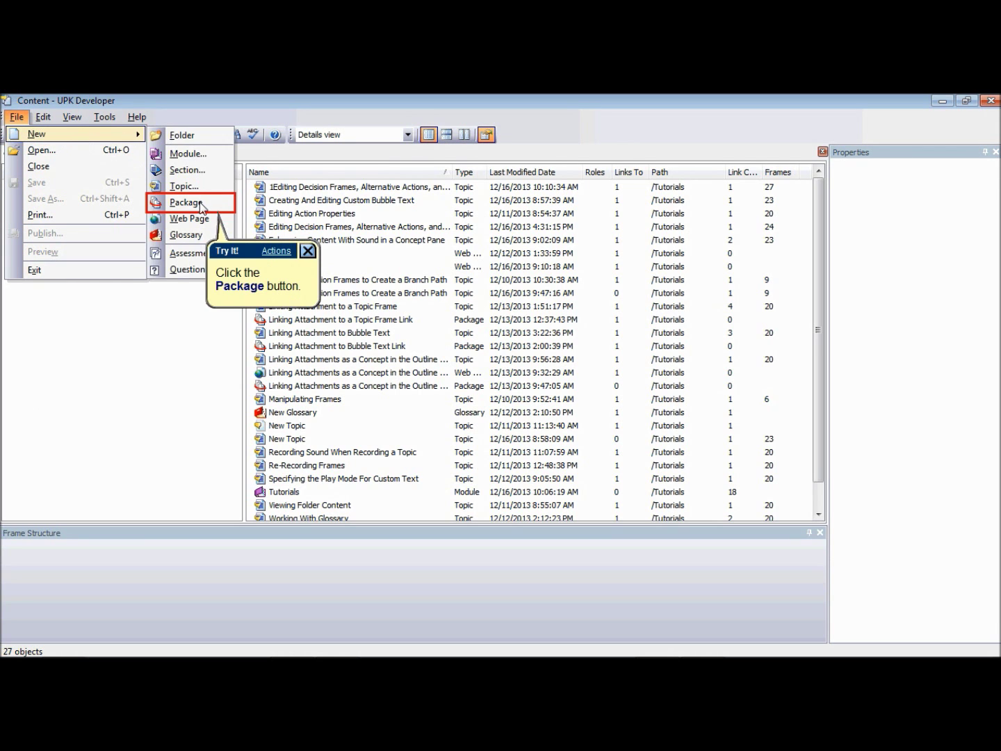
{"action": "left_click", "coordinate": [184, 202]}
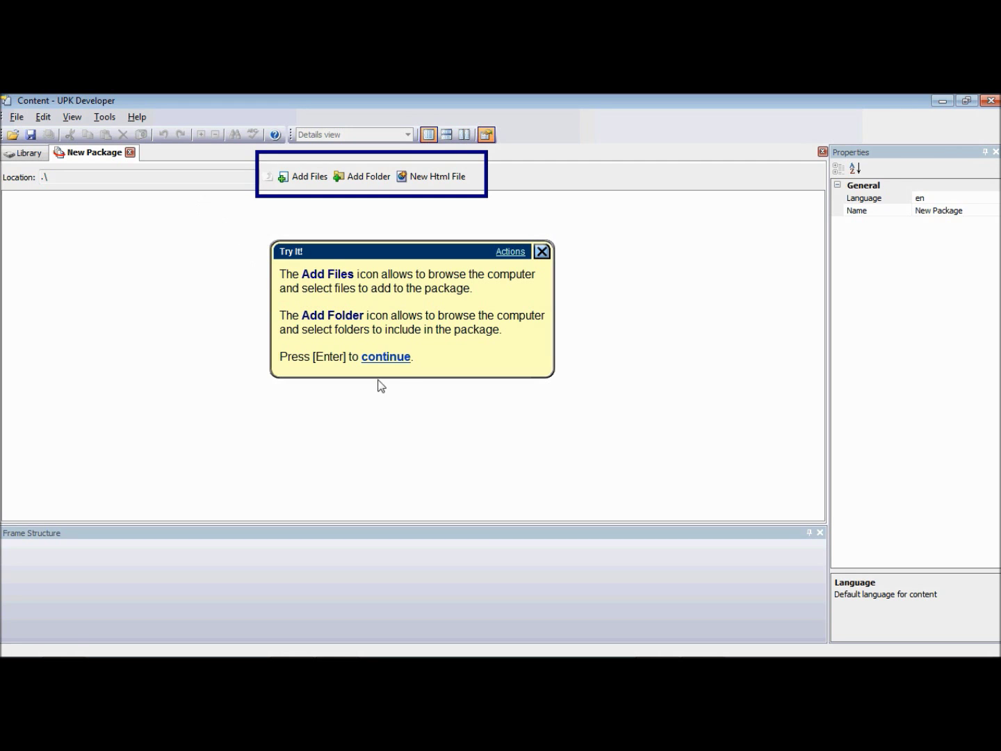
{"action": "left_click", "coordinate": [388, 358]}
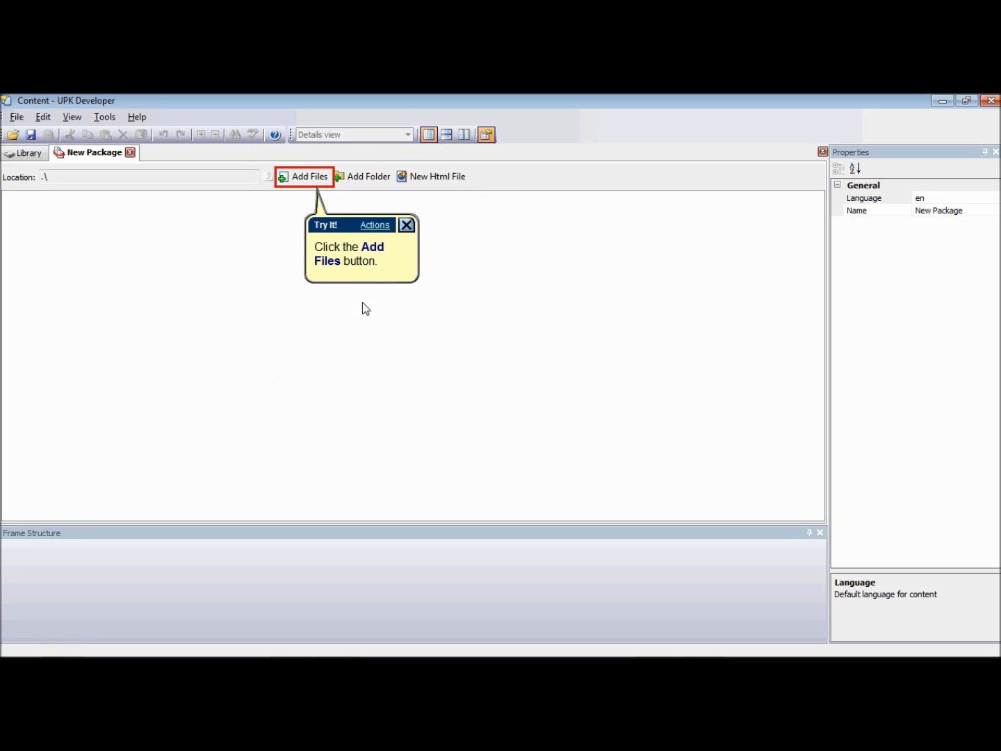
- Add the PowerPoint file How to Enhance Content With Packages to the package
{"action": "left_click", "coordinate": [308, 179]}
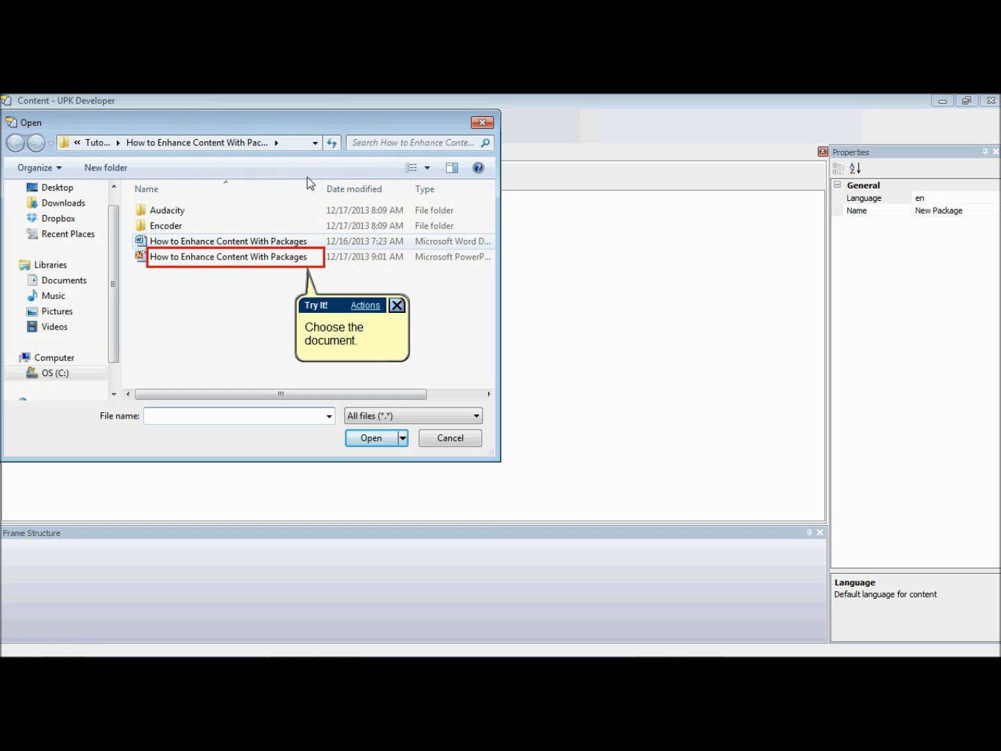
{"action": "left_click", "coordinate": [268, 258]}
{"action": "left_click", "coordinate": [369, 440]}
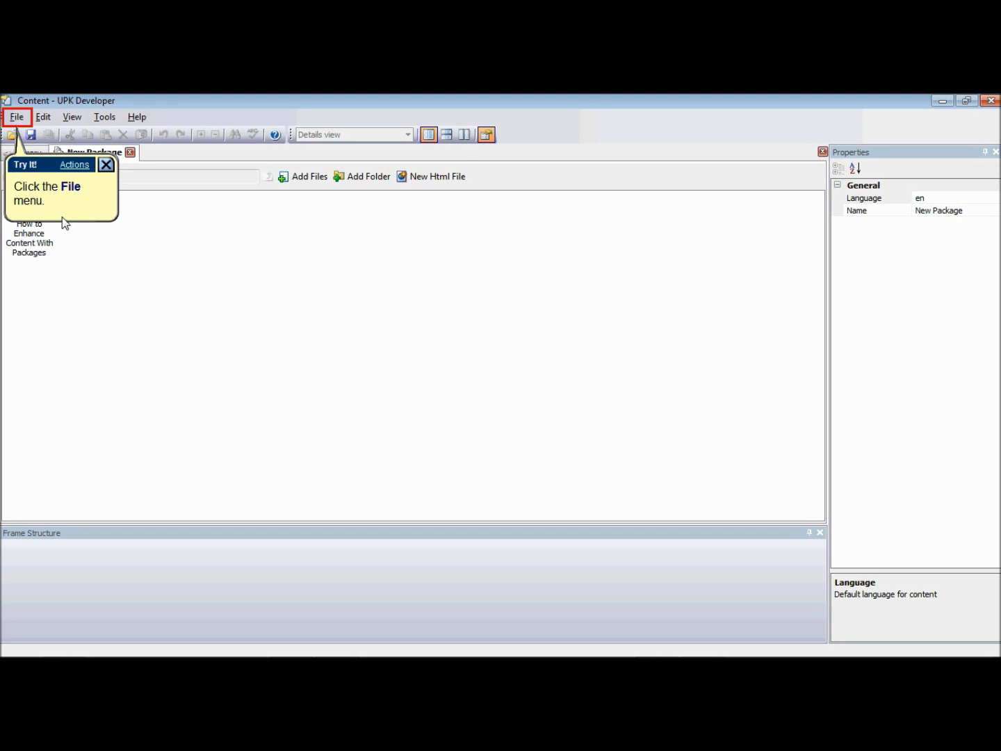
- Save the package as New Package in the Tutorials folder
{"action": "left_click", "coordinate": [19, 120]}
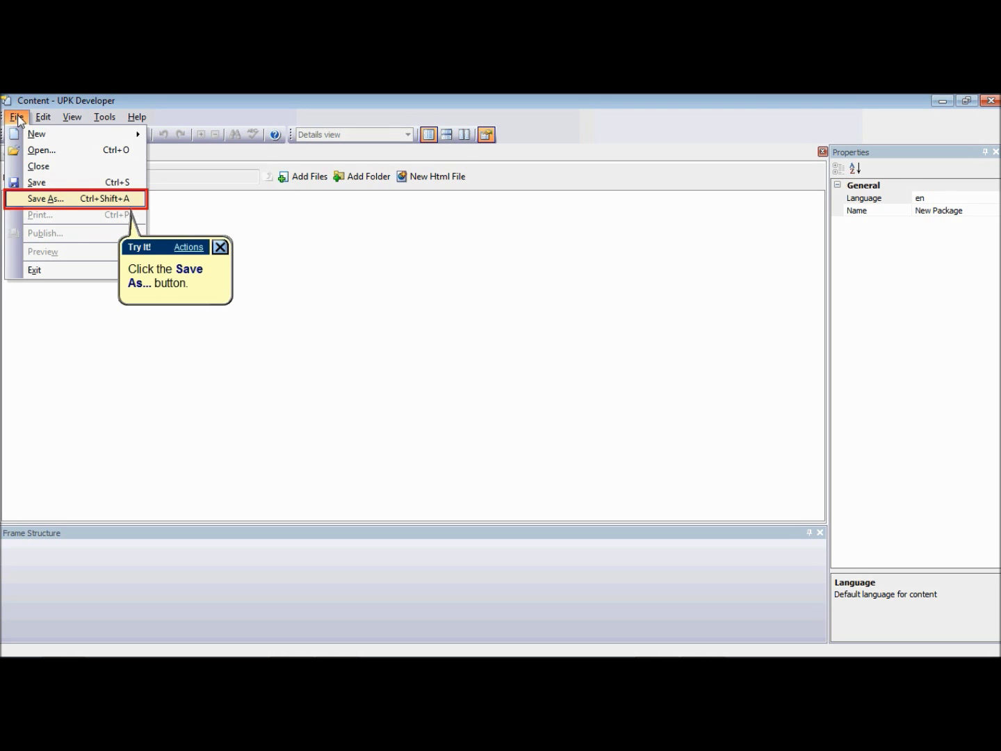
{"action": "left_click", "coordinate": [44, 200]}
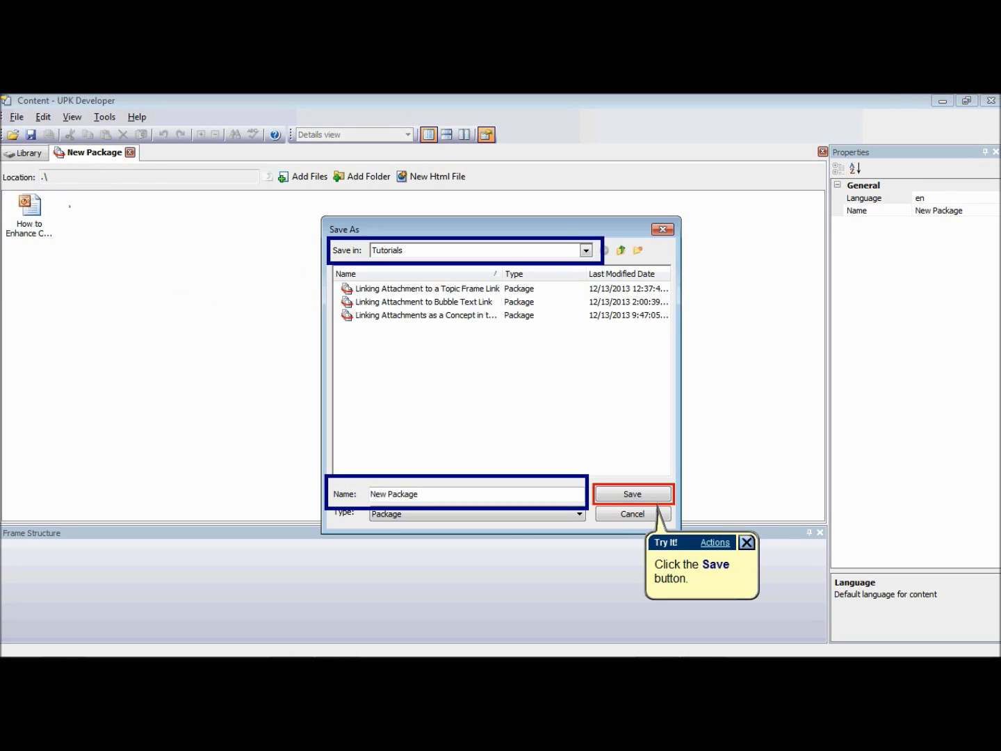
{"action": "left_click", "coordinate": [636, 494]}
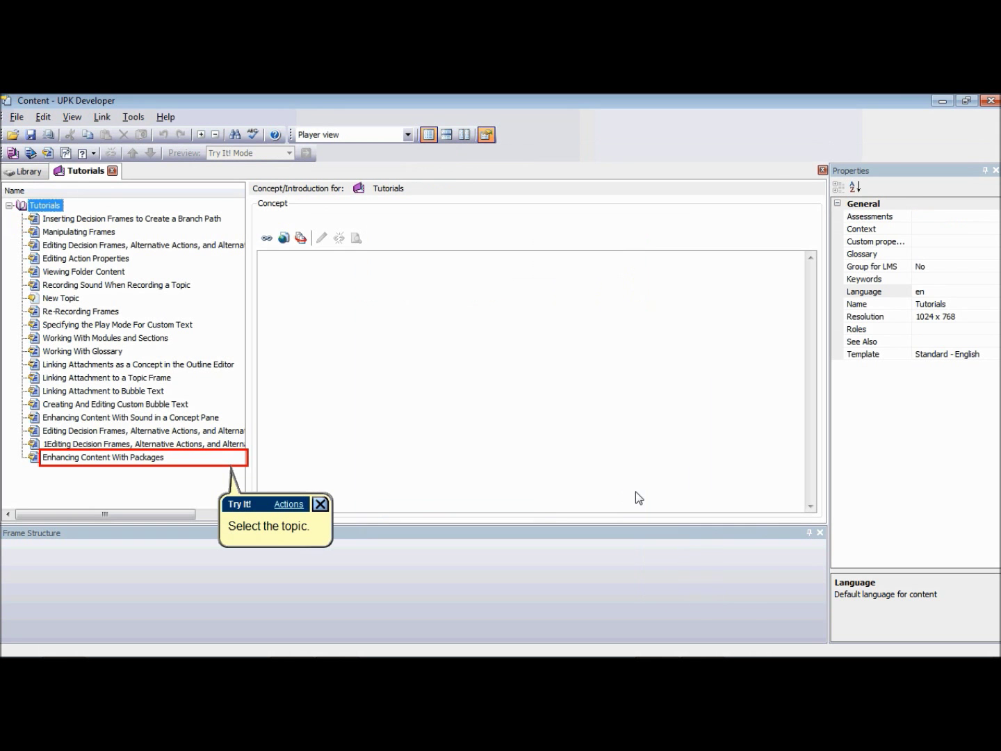
- For the Enhancing Content With Packages topic concept, add the Word file How to Enhance Content With Packages to a new package
{"action": "left_click", "coordinate": [188, 458]}
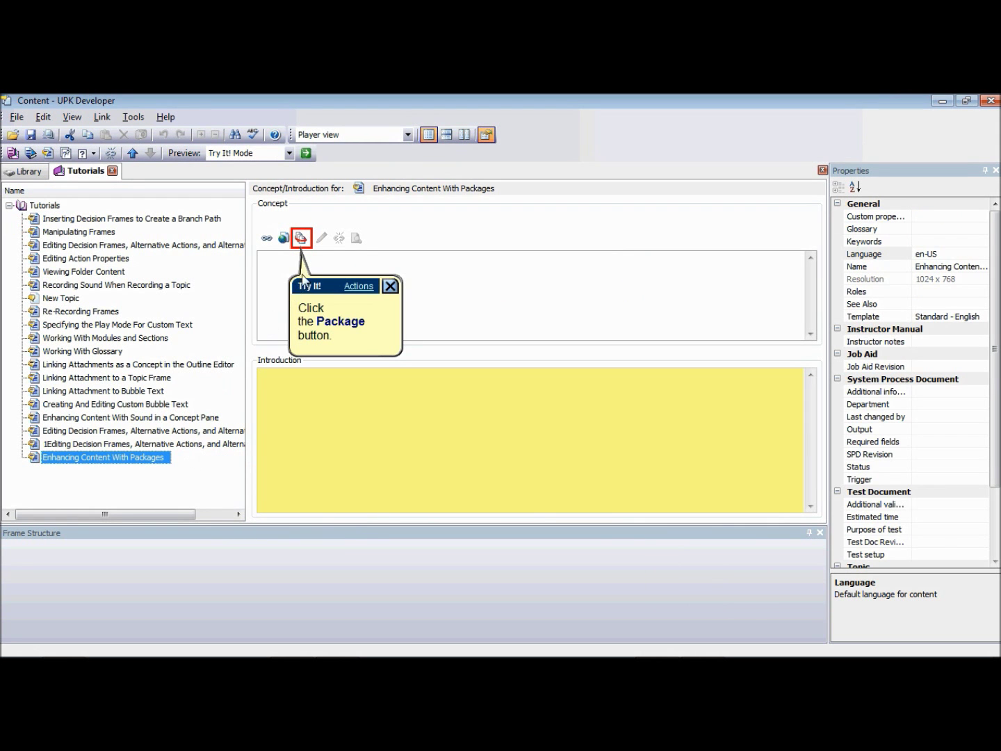
{"action": "left_click", "coordinate": [301, 238]}
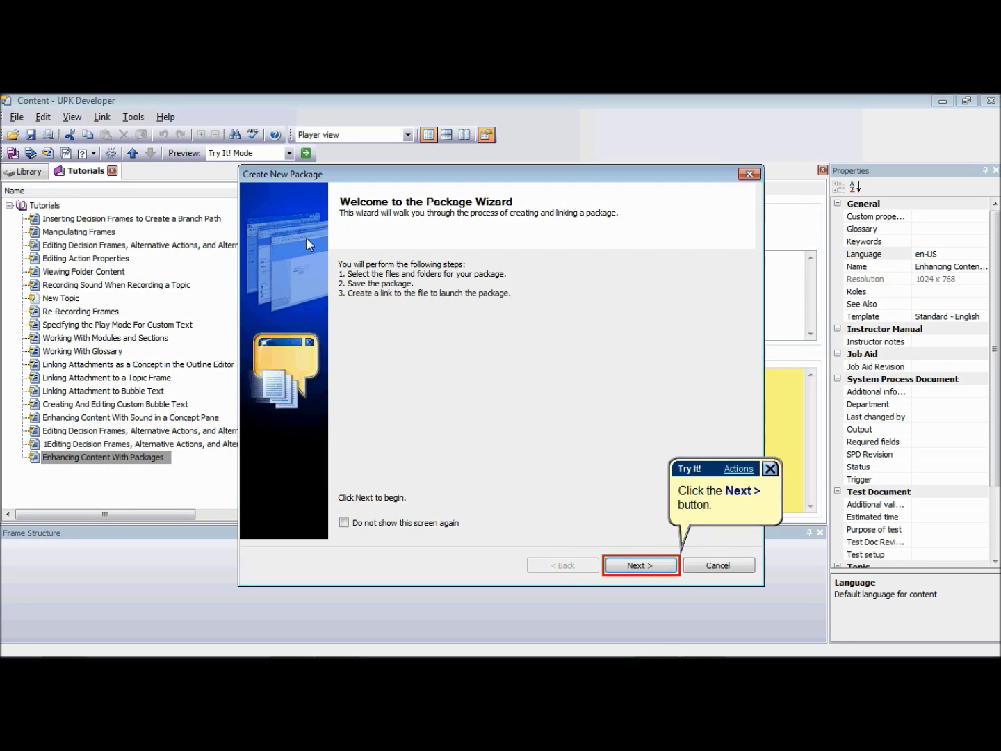
{"action": "left_click", "coordinate": [633, 576]}
{"action": "left_click", "coordinate": [573, 277]}
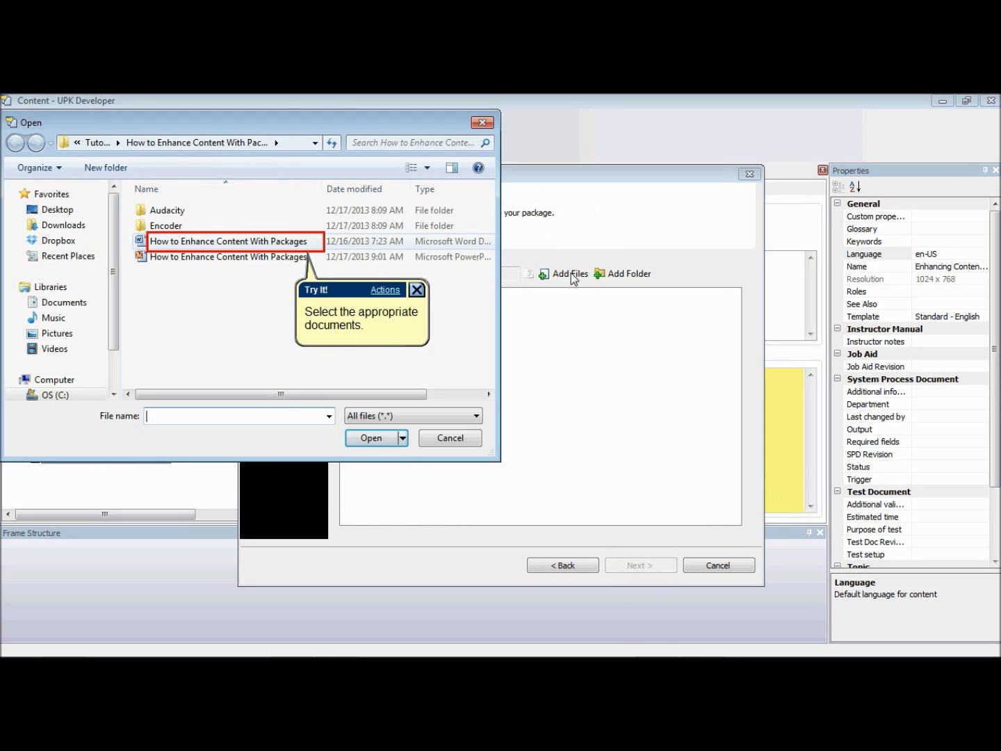
{"action": "left_click", "coordinate": [275, 243]}
{"action": "left_click", "coordinate": [375, 444]}
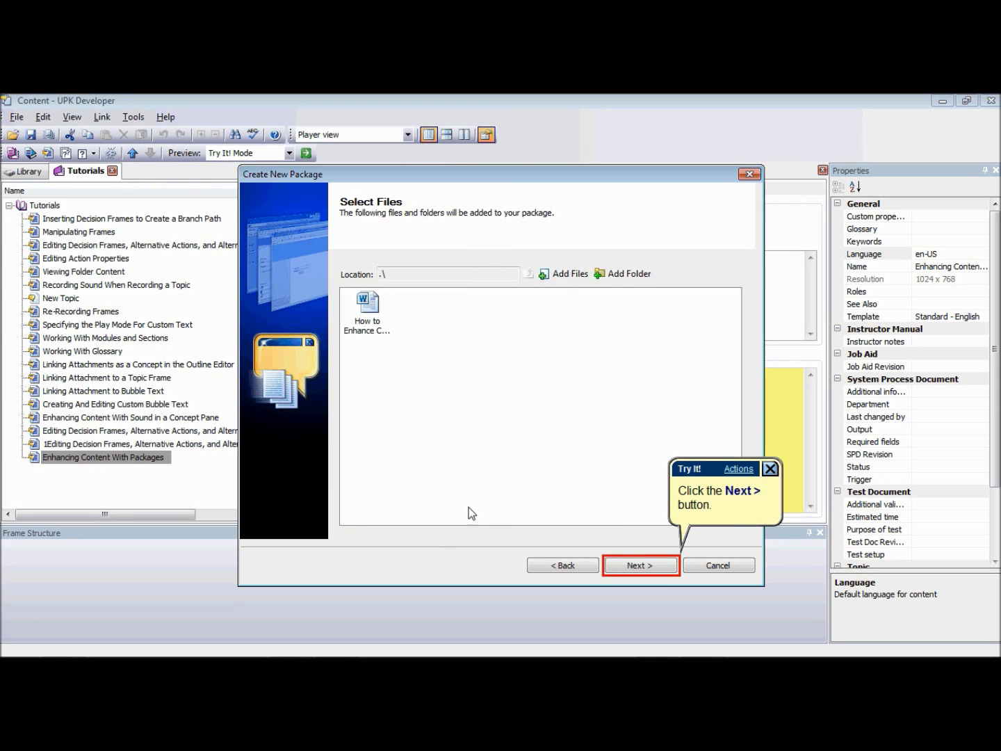
- Keep the default package name and link the Word document as the topic's concept
{"action": "left_click", "coordinate": [642, 565]}
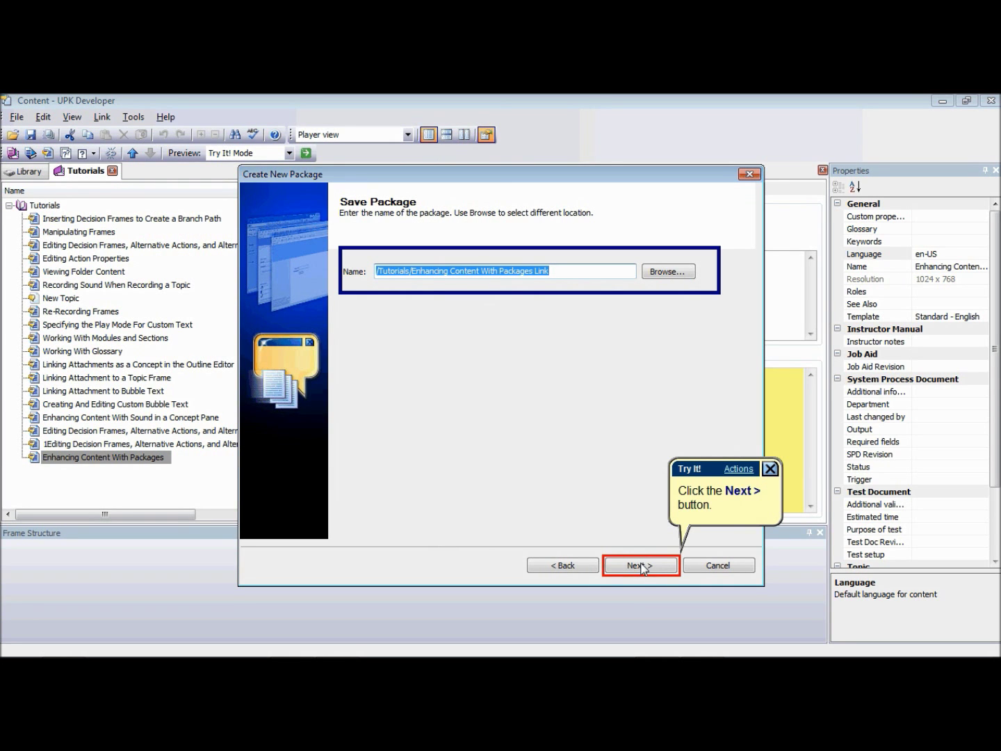
{"action": "left_click", "coordinate": [642, 566]}
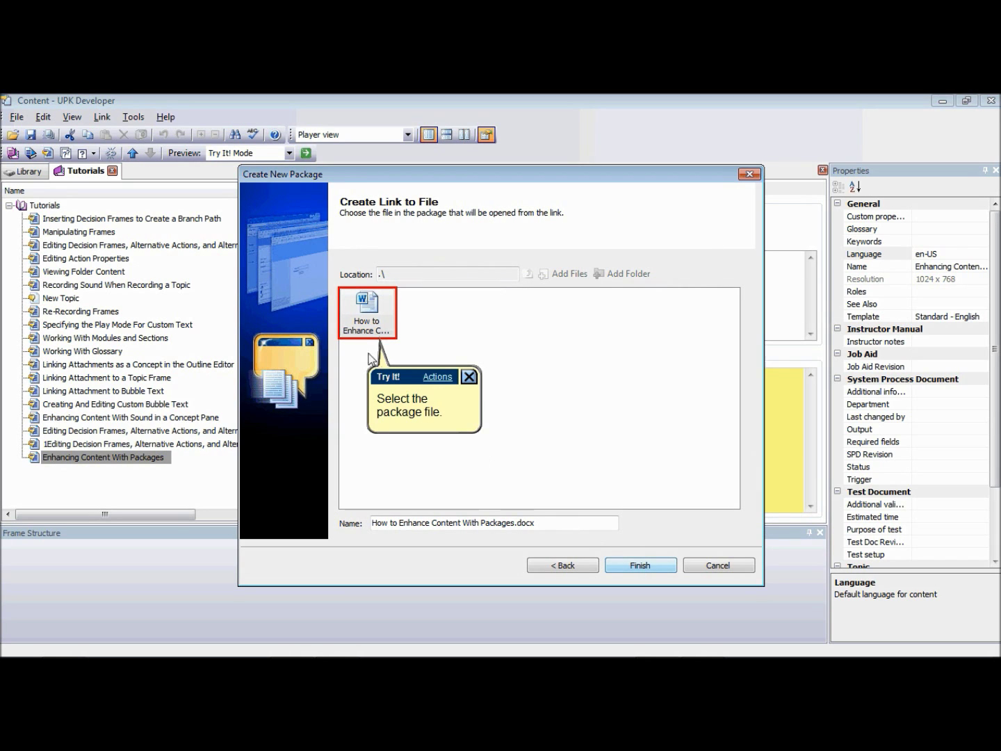
{"action": "left_click", "coordinate": [365, 310]}
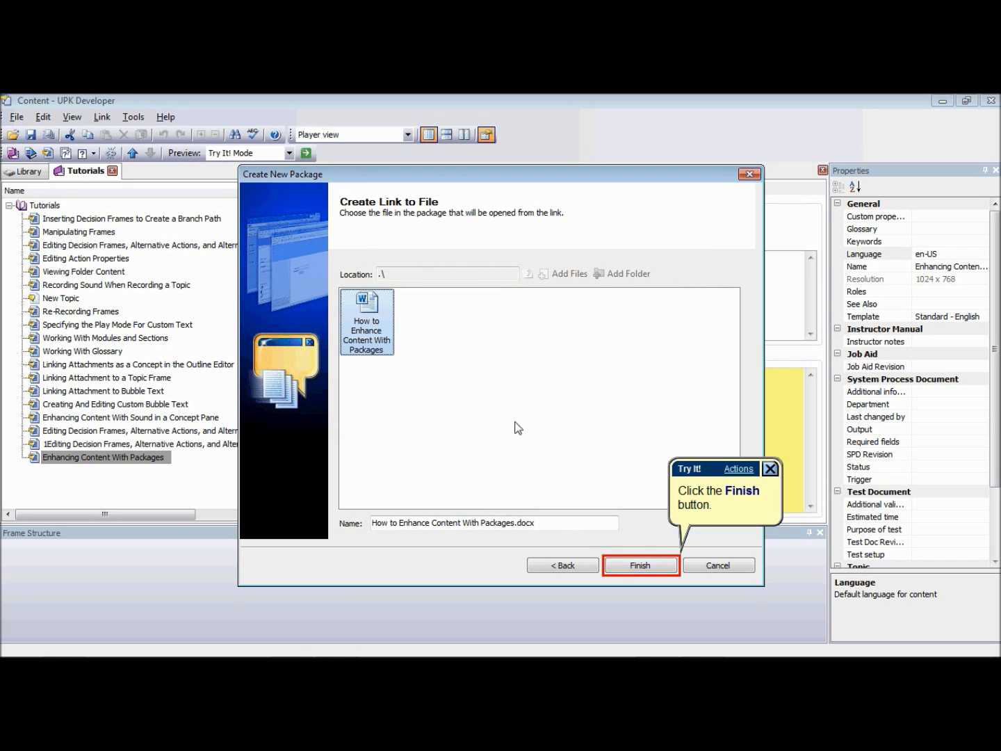
{"action": "left_click", "coordinate": [650, 563]}
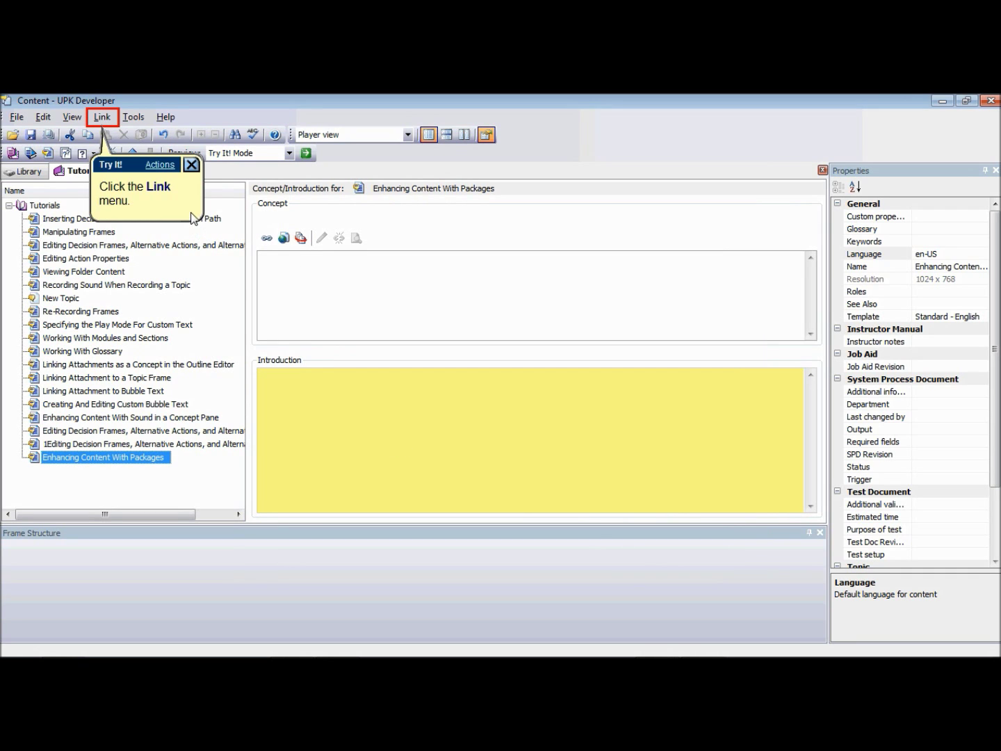
- Start a new outline section with a package, keeping its default section name
{"action": "left_click", "coordinate": [104, 122]}
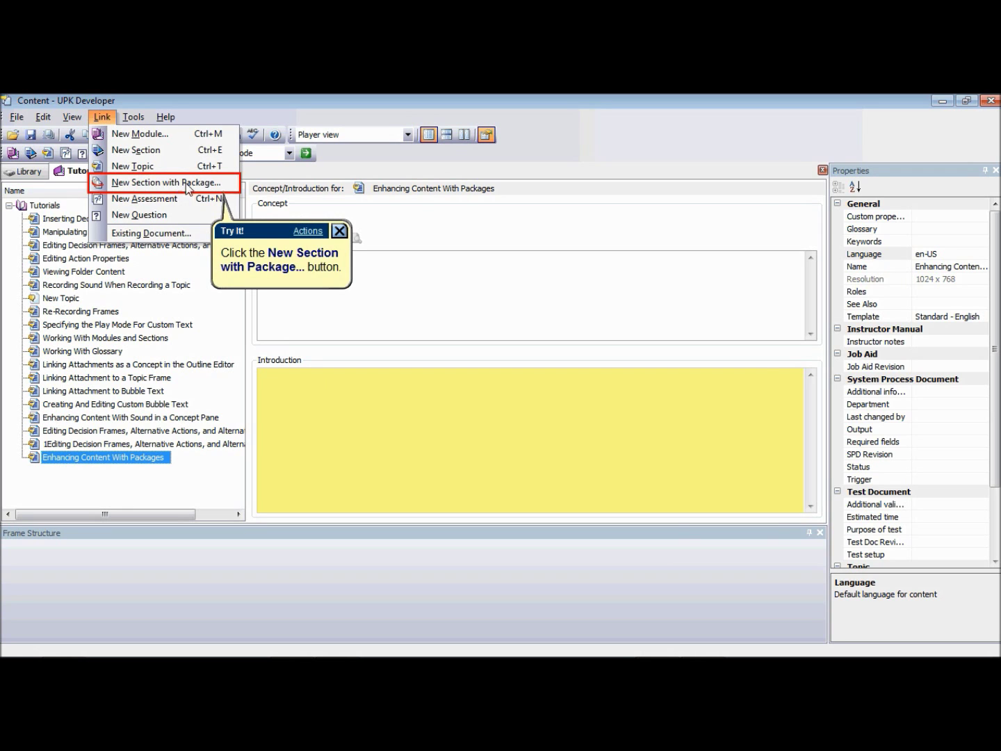
{"action": "left_click", "coordinate": [189, 184]}
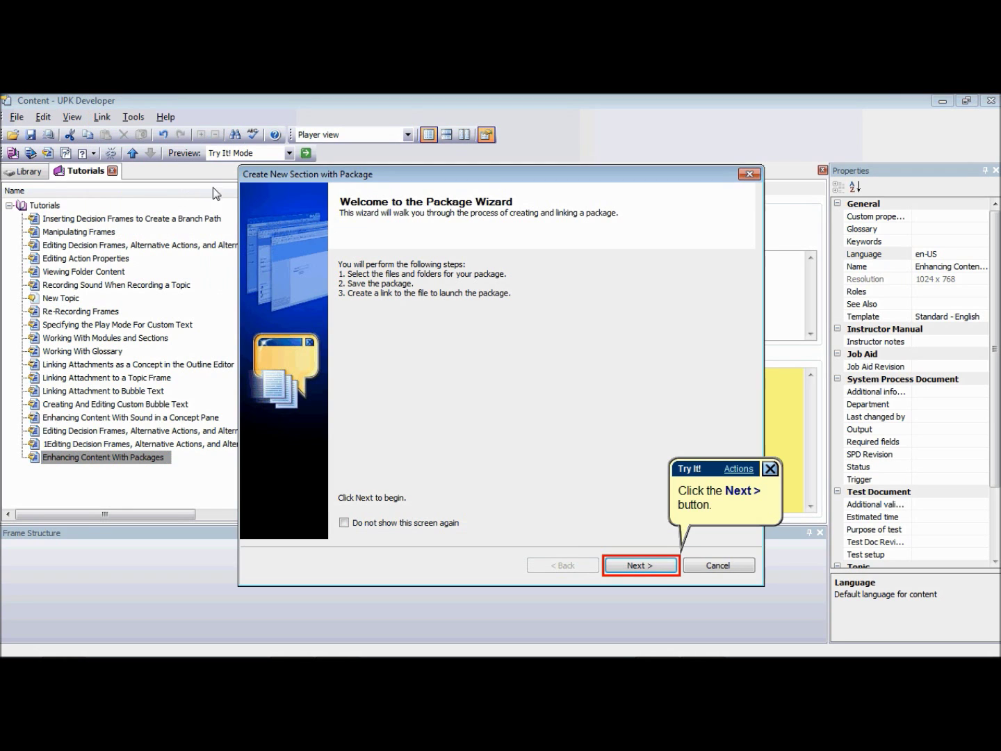
{"action": "left_click", "coordinate": [658, 567]}
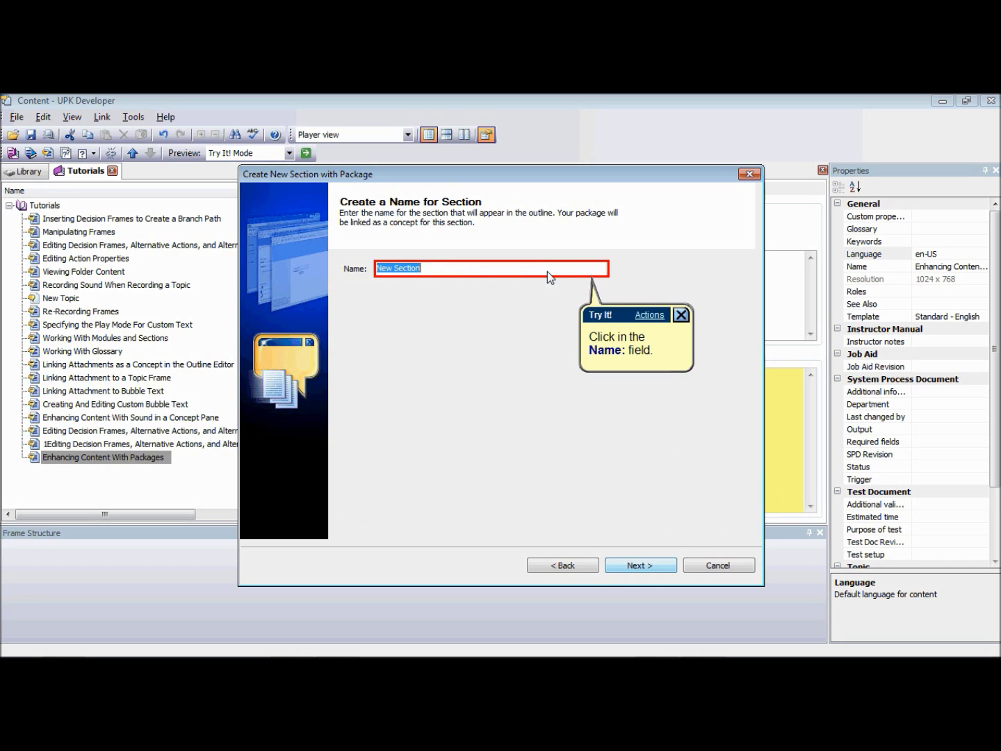
{"action": "left_click", "coordinate": [548, 271]}
{"action": "left_click", "coordinate": [632, 564]}
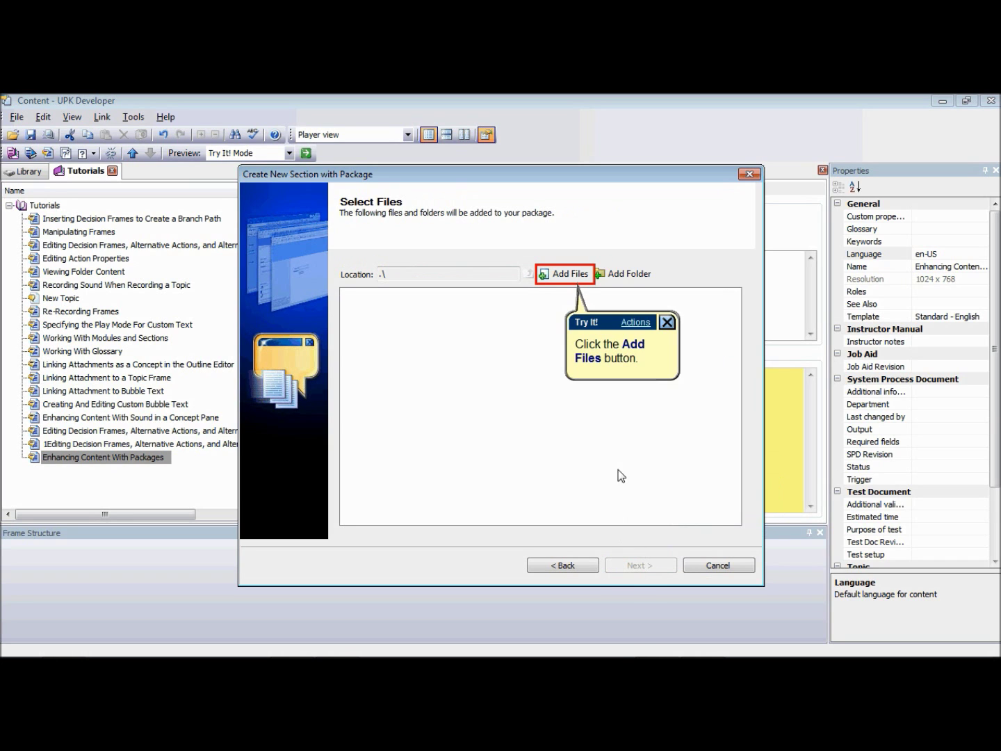
- Add the PowerPoint file to package New Section Link and link it as the section's concept
{"action": "left_click", "coordinate": [553, 276]}
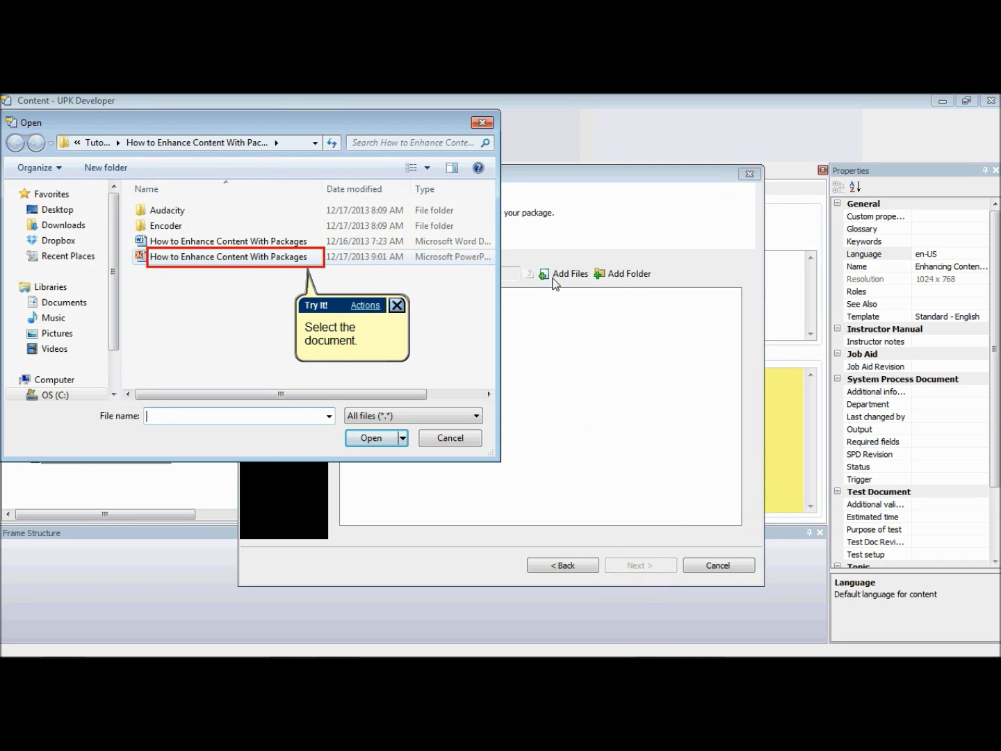
{"action": "left_click", "coordinate": [249, 259]}
{"action": "left_click", "coordinate": [382, 437]}
{"action": "left_click", "coordinate": [628, 564]}
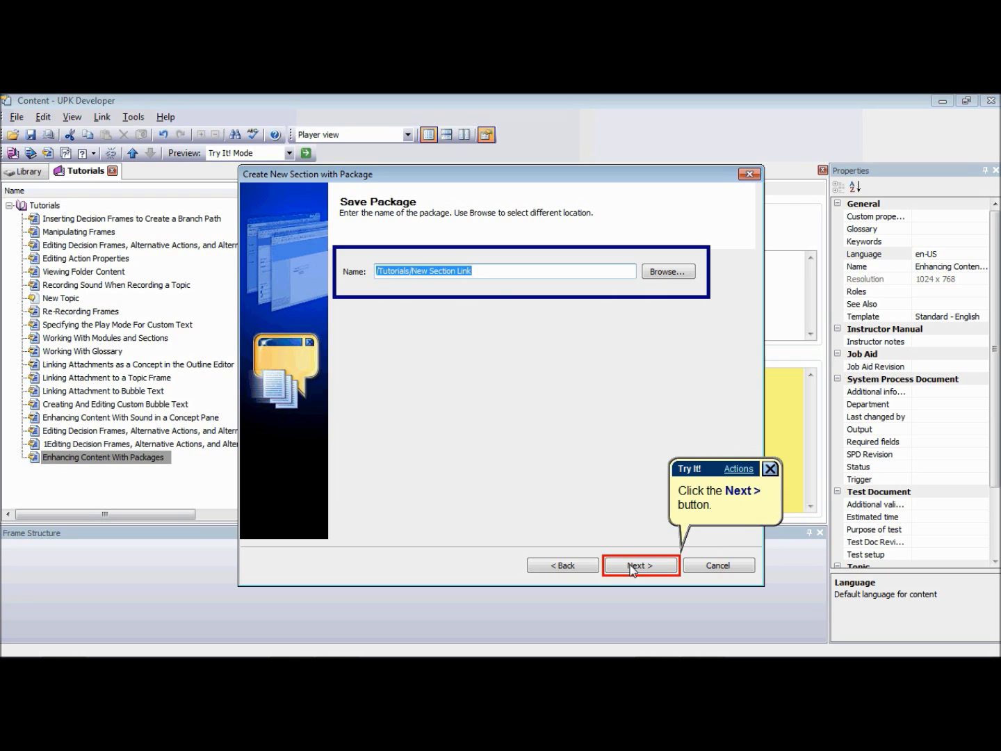
{"action": "left_click", "coordinate": [632, 567]}
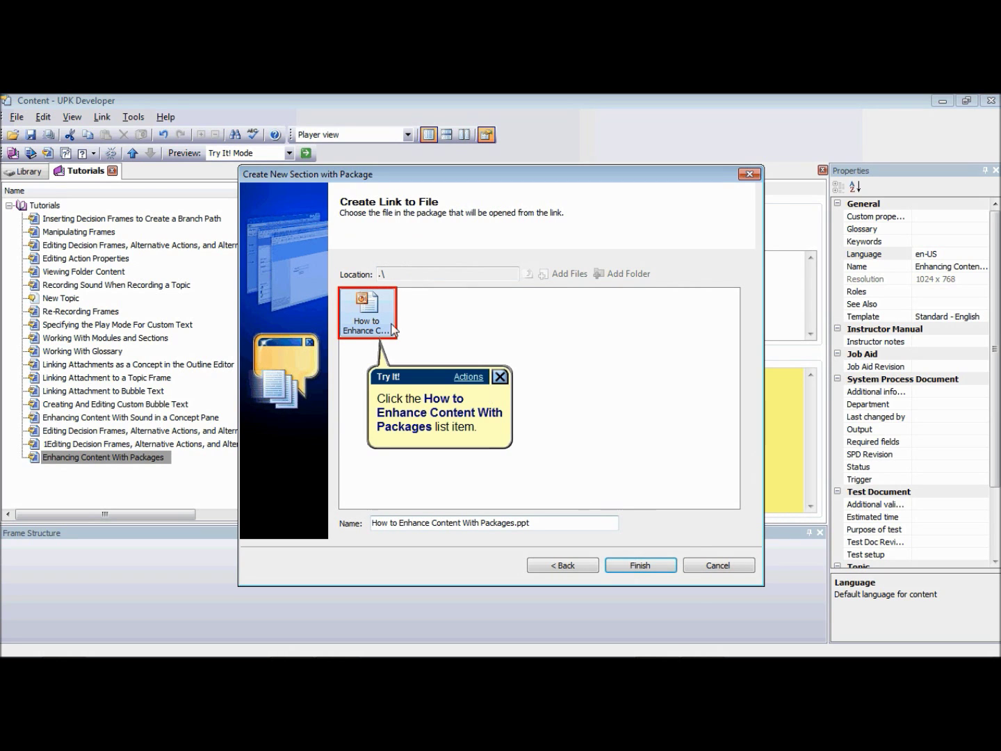
{"action": "left_click", "coordinate": [368, 322]}
{"action": "left_click", "coordinate": [654, 566]}
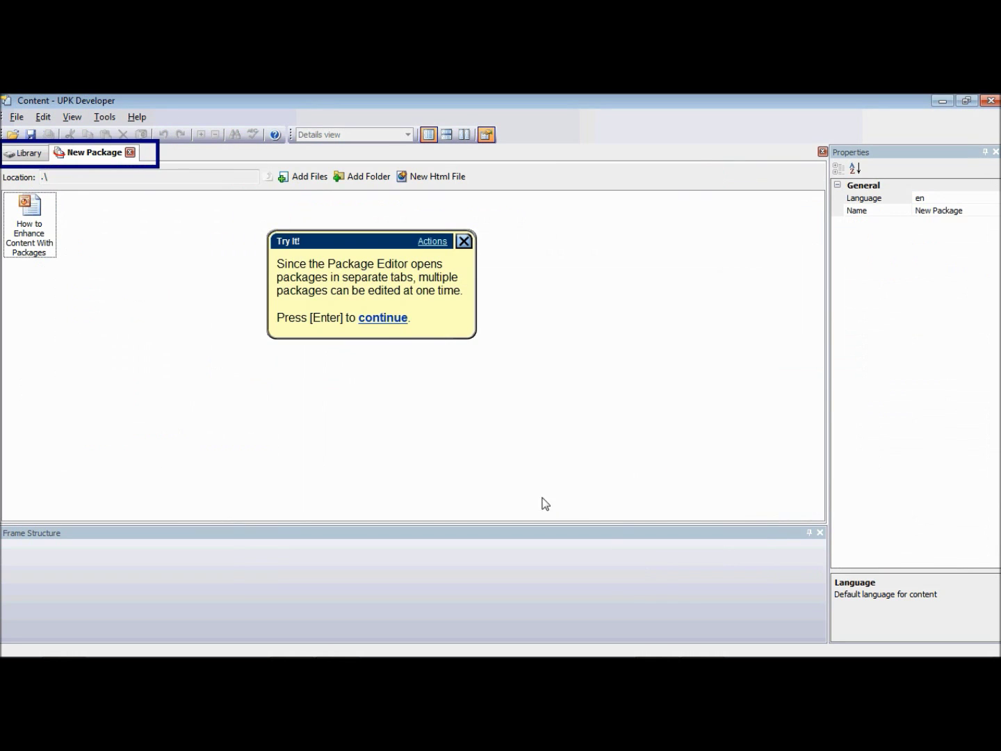